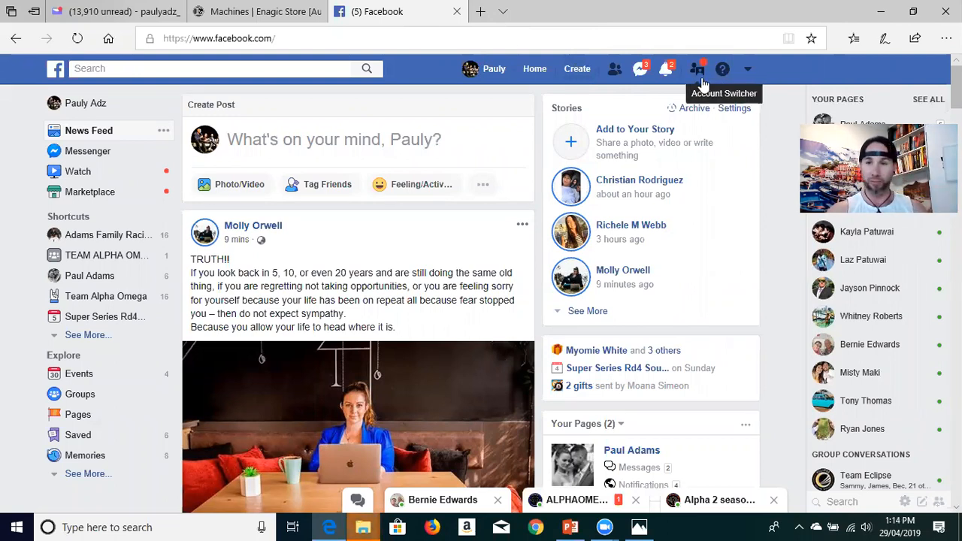
pyautogui.click(748, 71)
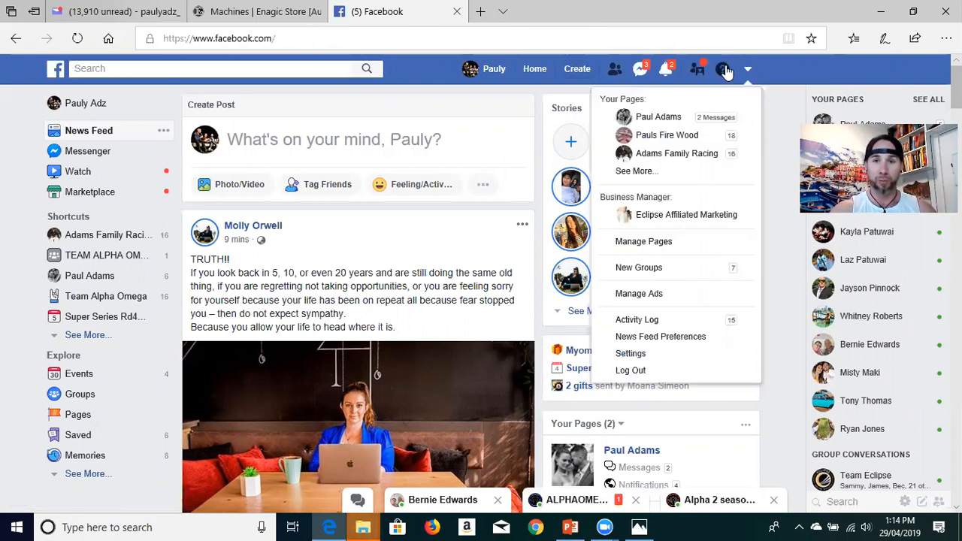
pyautogui.click(744, 69)
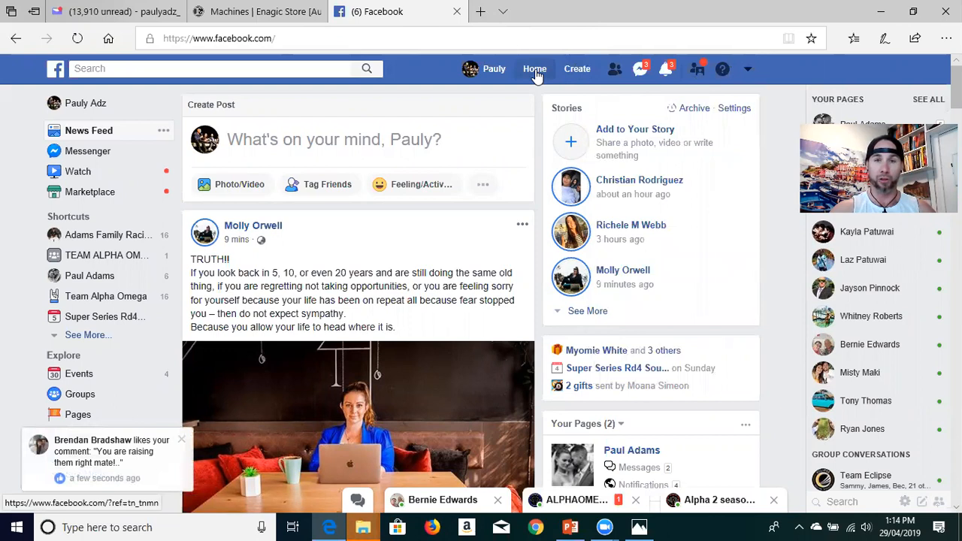
pyautogui.click(534, 69)
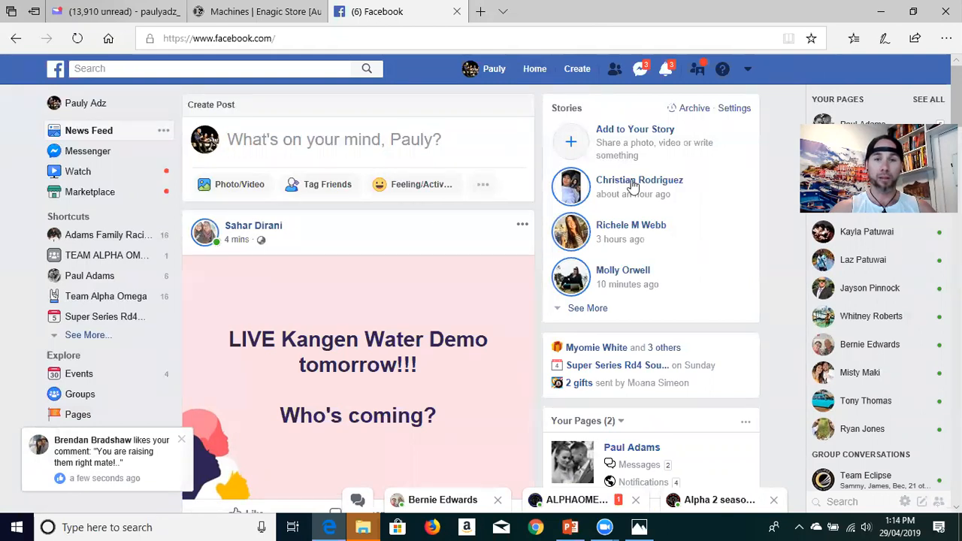
# Step: Open the Eclipse Affiliated Marketing Business Manager separately from the Facebook feed and switch to it
pyautogui.click(747, 71)
pyautogui.rightClick(682, 216)
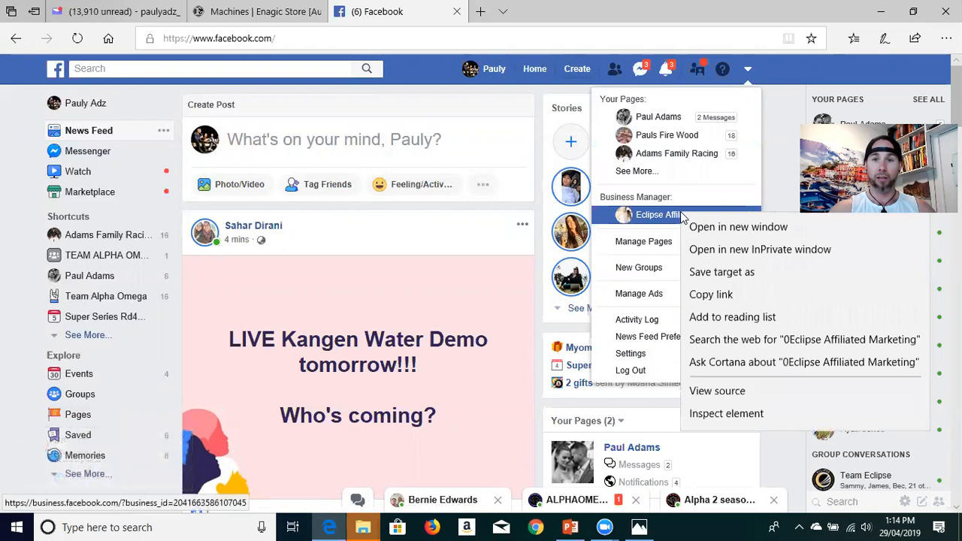
pyautogui.click(726, 227)
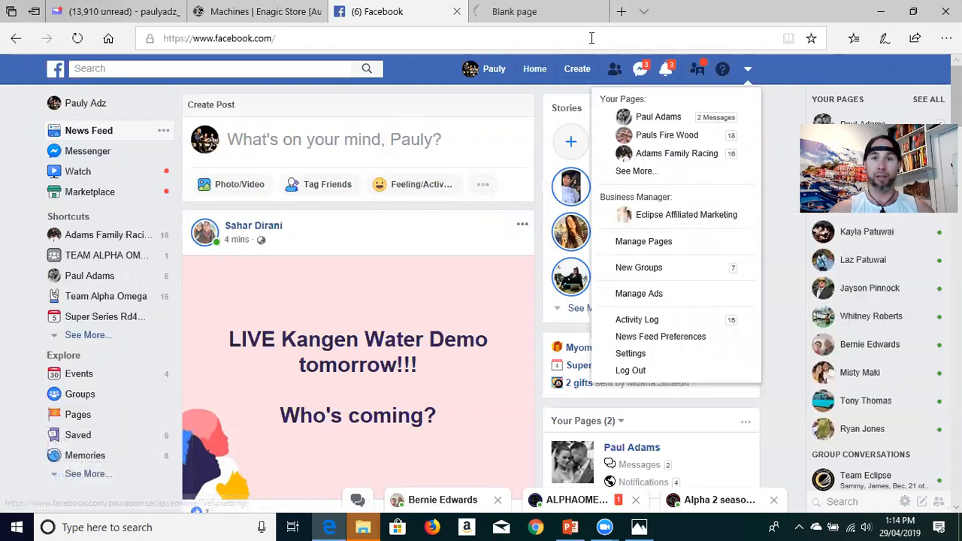
pyautogui.click(556, 15)
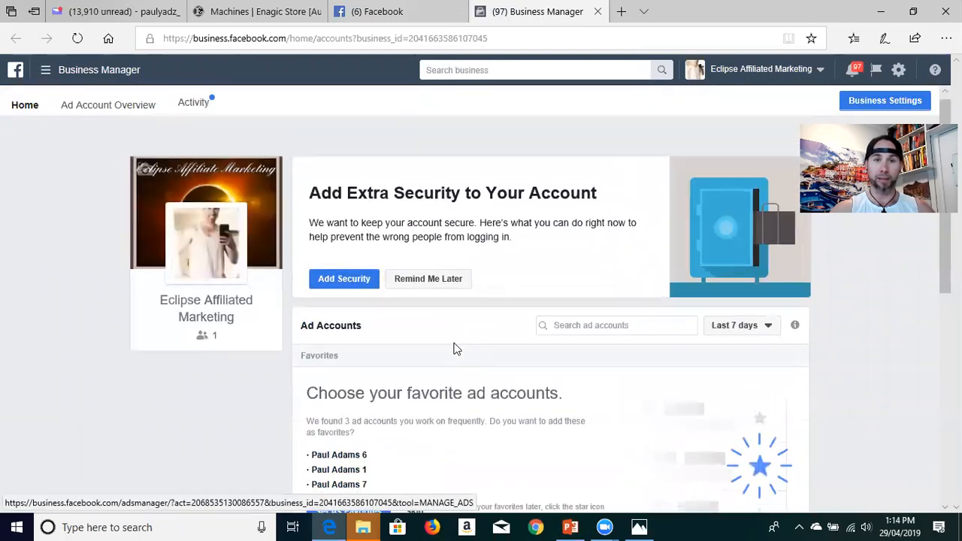
# Step: Go to the Business Manager's Audiences assets and switch to the ad account whose name ends in 6
pyautogui.click(89, 70)
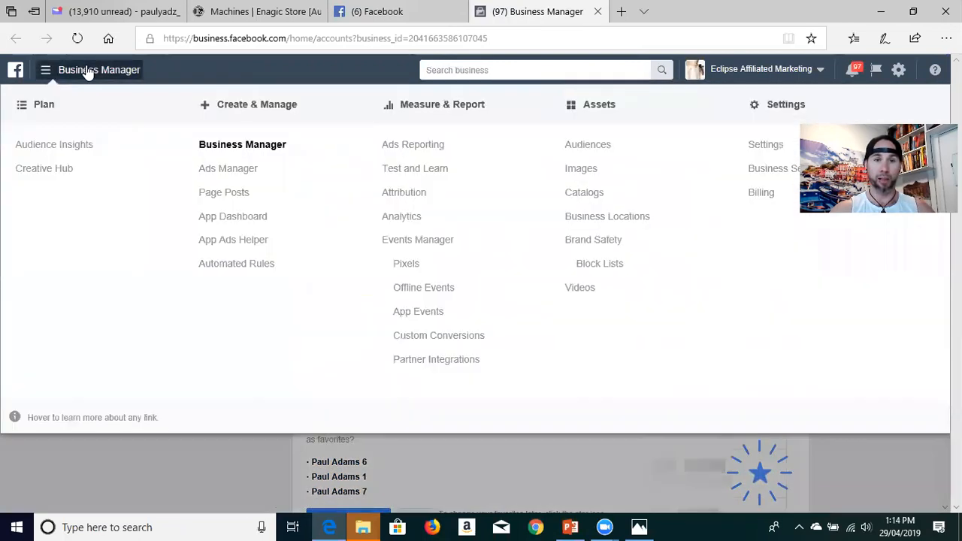
pyautogui.click(591, 148)
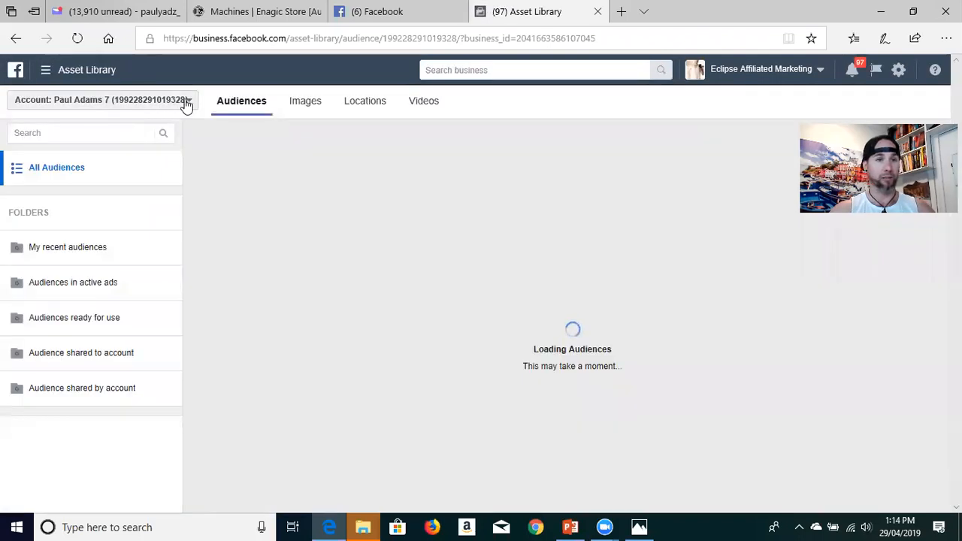
pyautogui.click(186, 103)
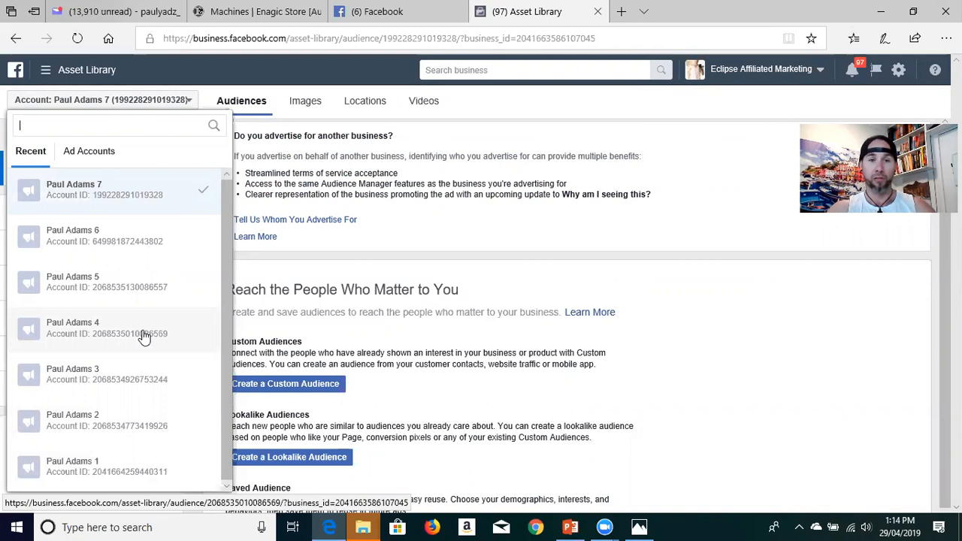
pyautogui.click(125, 236)
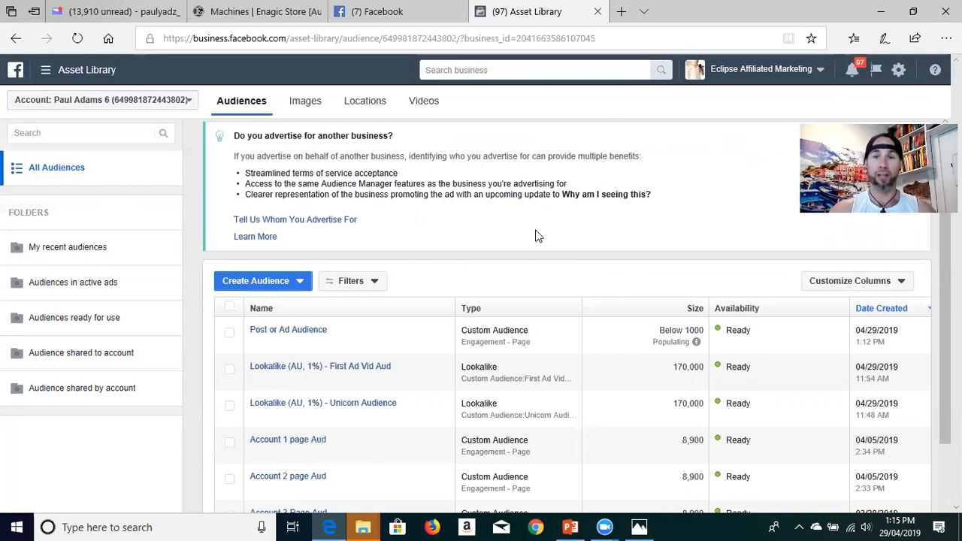
# Step: Open the details of Post or Ad Audience in the audience list and start a lookalike audience from it
pyautogui.scroll(-1, 569, 197)
pyautogui.scroll(-1, 569, 200)
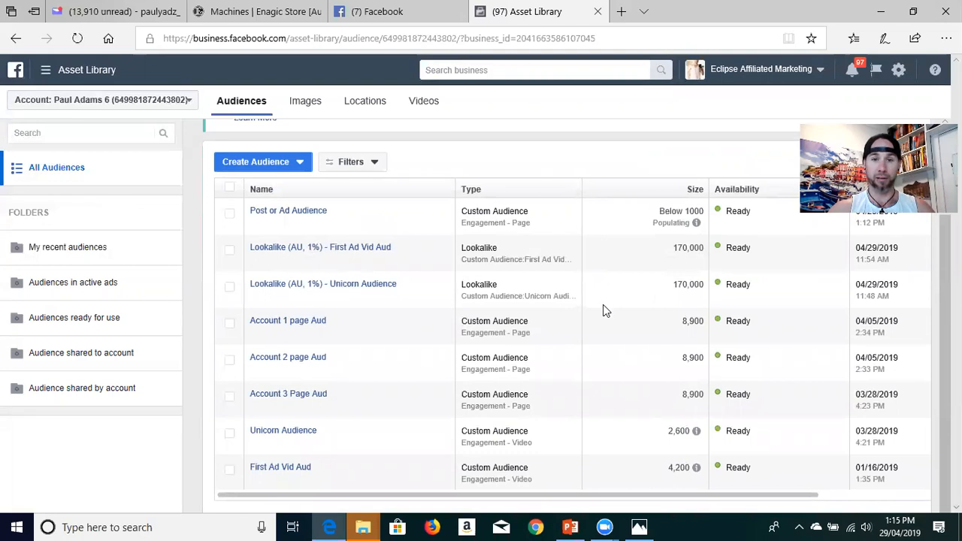
pyautogui.scroll(1, 603, 304)
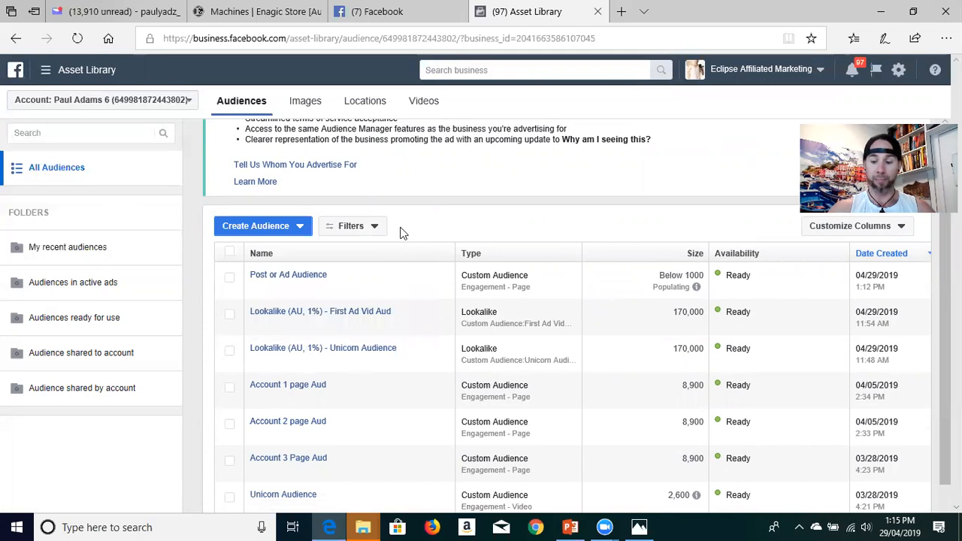
pyautogui.click(299, 227)
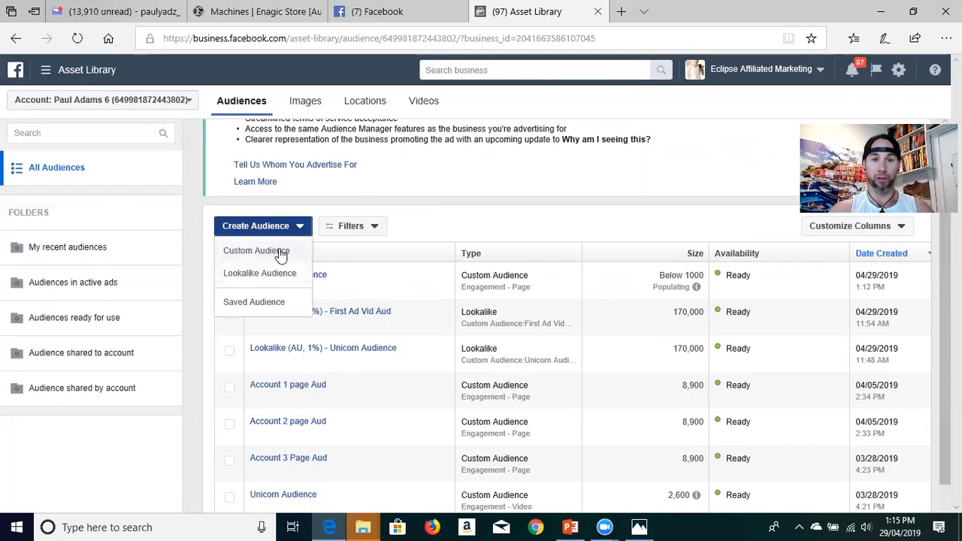
pyautogui.click(293, 227)
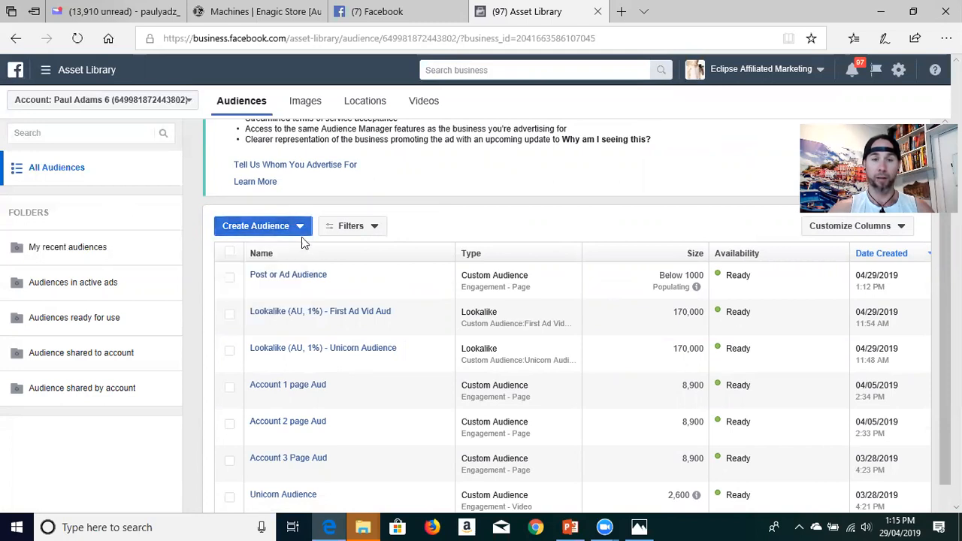
pyautogui.click(272, 278)
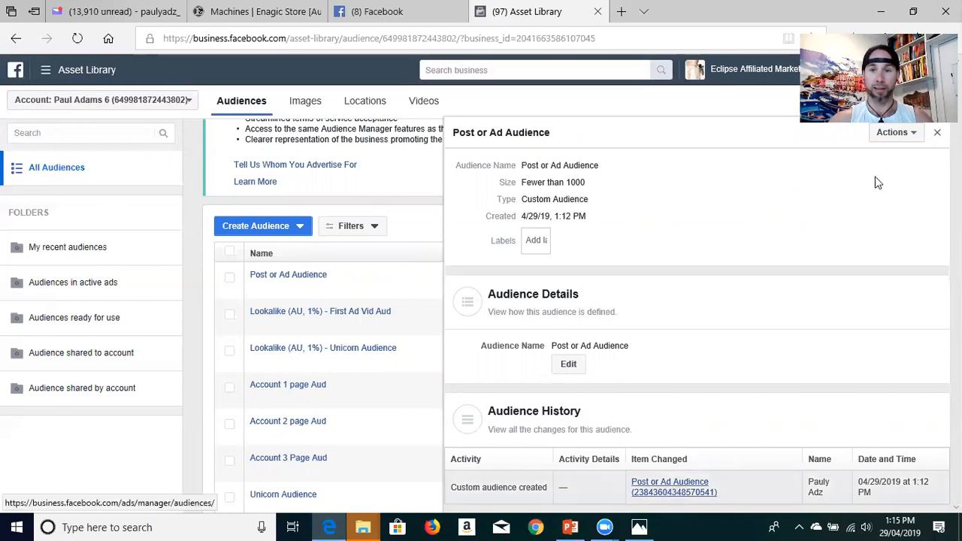
pyautogui.click(898, 135)
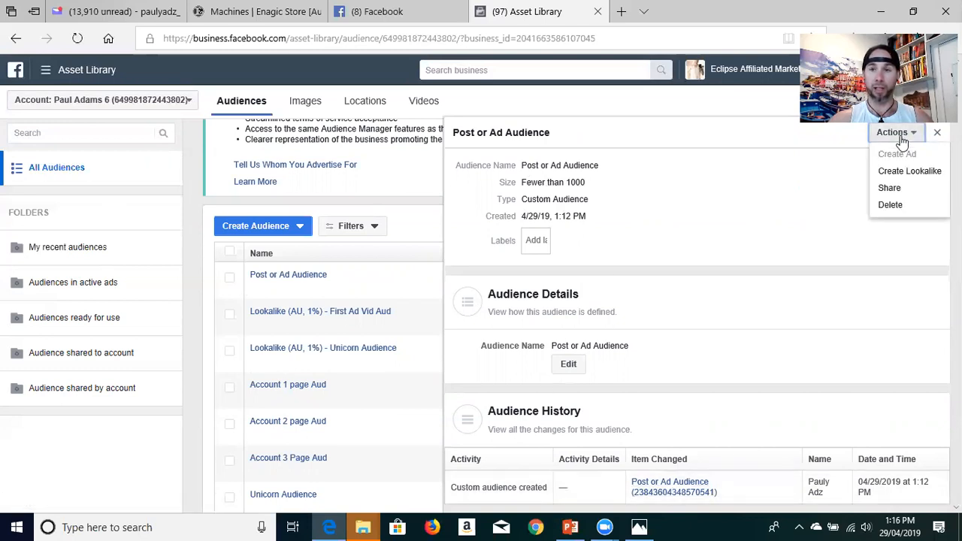
pyautogui.click(913, 173)
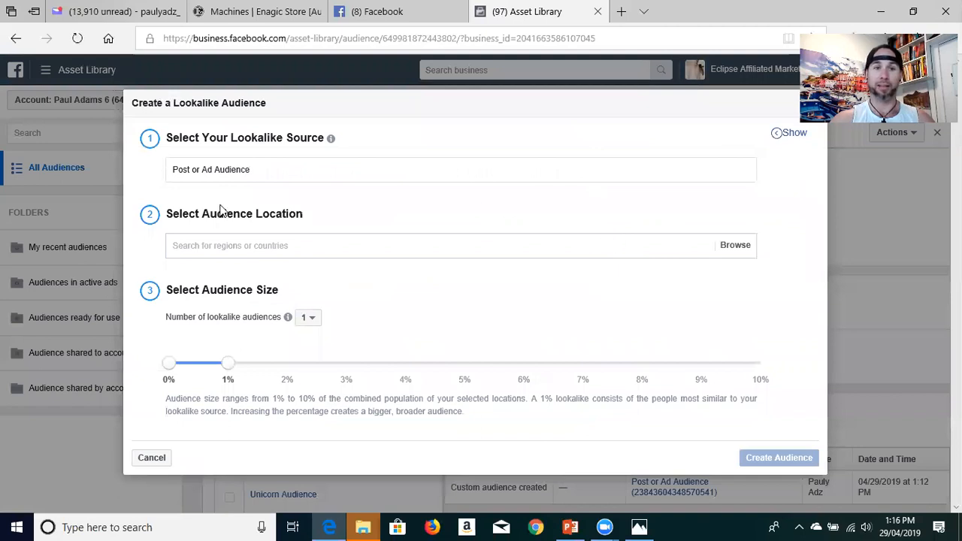
# Step: Set the lookalike audience's location to Australia
pyautogui.click(276, 243)
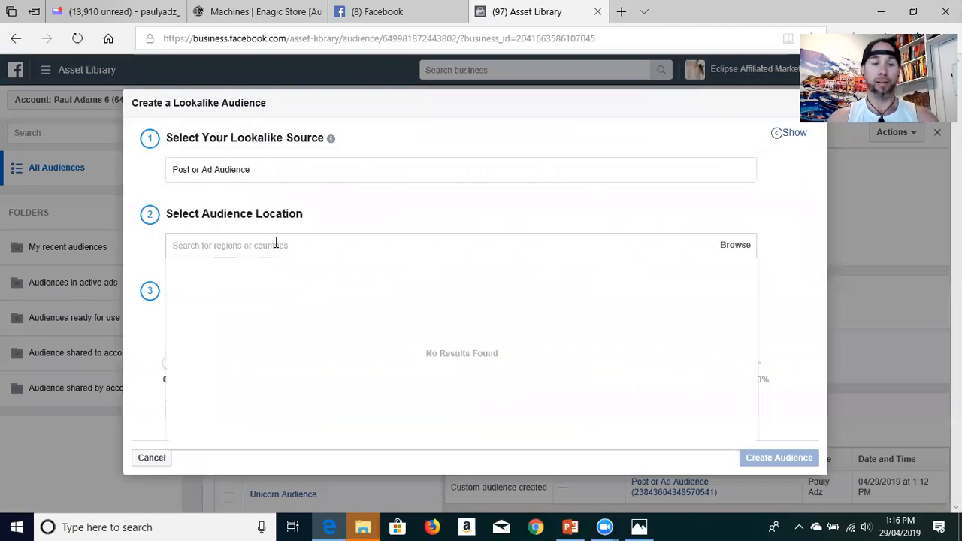
pyautogui.write('Aust')
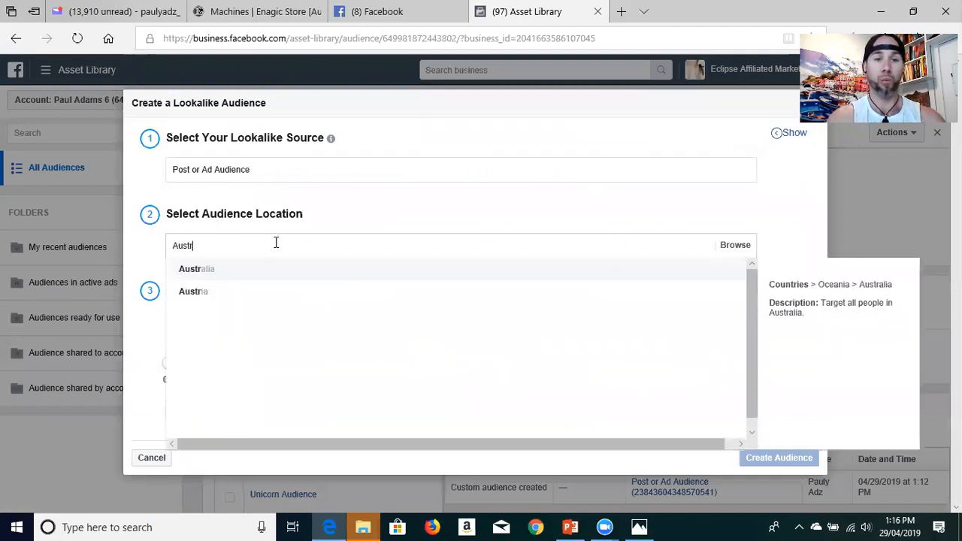
pyautogui.write('r')
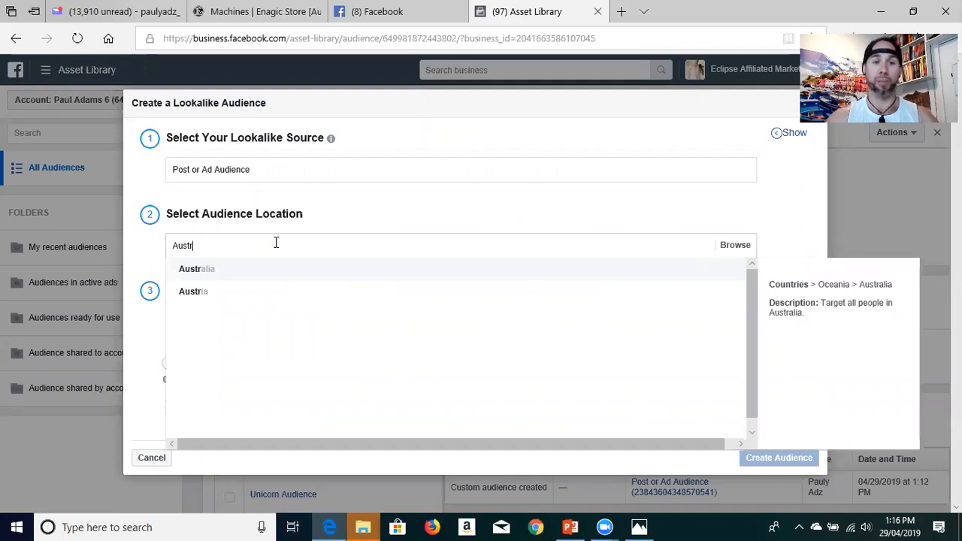
pyautogui.click(229, 271)
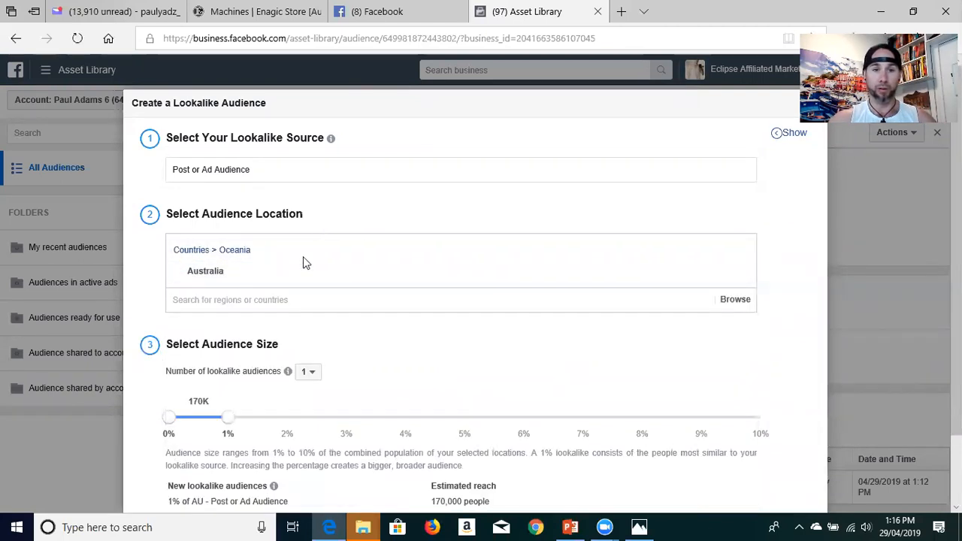
# Step: Try lookalike audience sizes of 10%, 5% and 4%, and set the size back to 1%
pyautogui.scroll(-1, 367, 338)
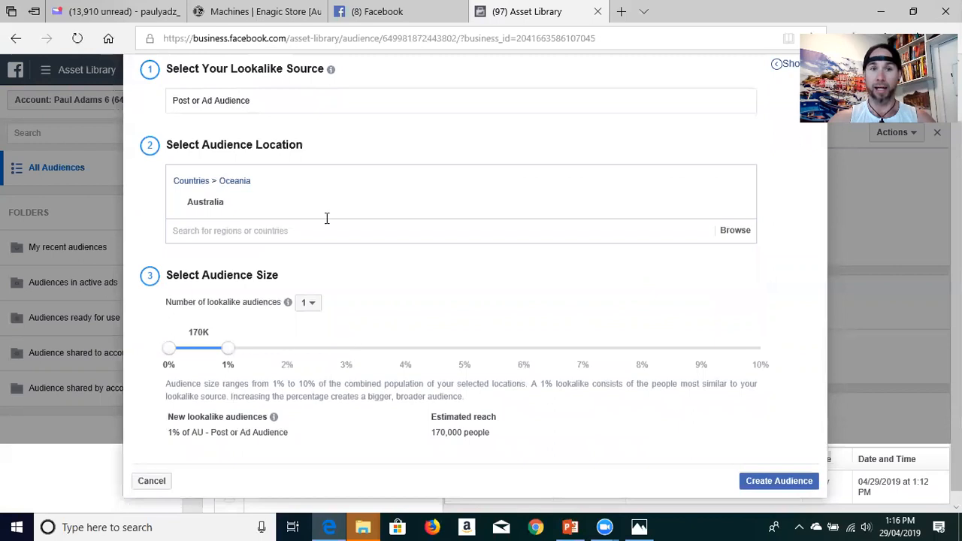
pyautogui.moveTo(223, 354); pyautogui.dragTo(776, 344)
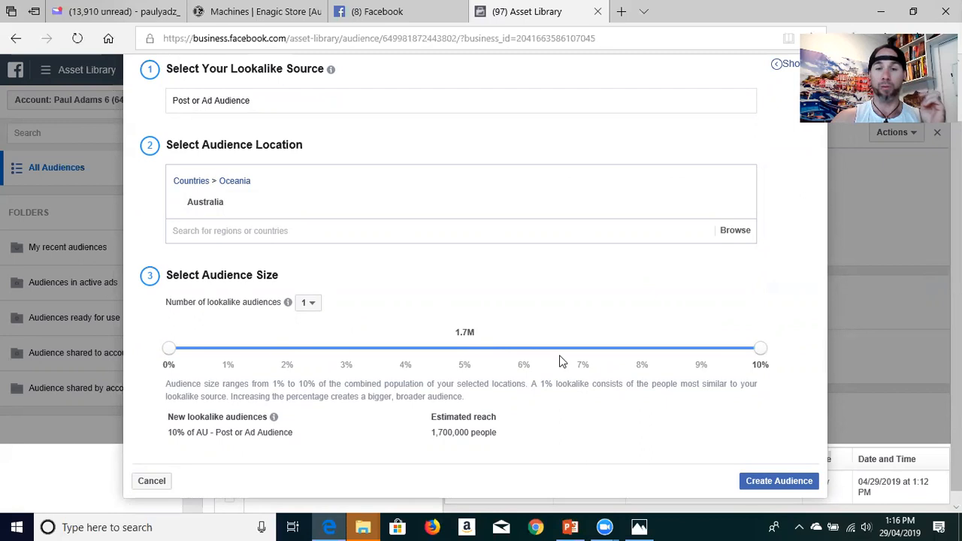
pyautogui.moveTo(760, 352); pyautogui.dragTo(461, 362)
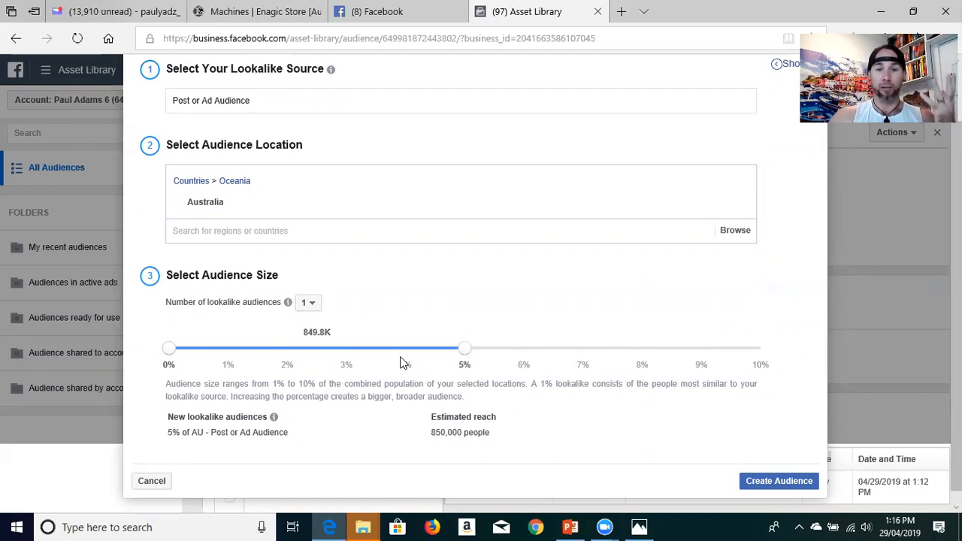
pyautogui.moveTo(464, 350); pyautogui.dragTo(406, 359)
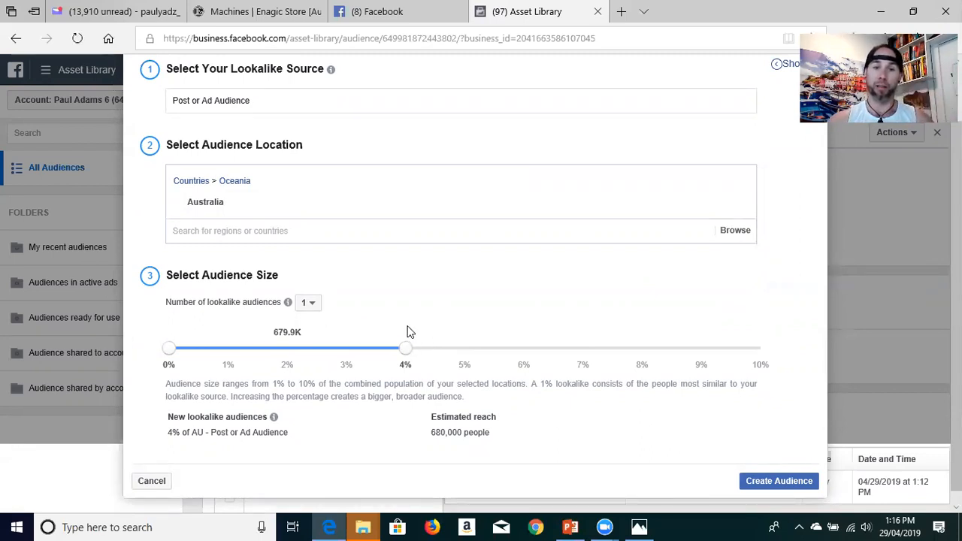
pyautogui.moveTo(406, 351); pyautogui.dragTo(228, 358)
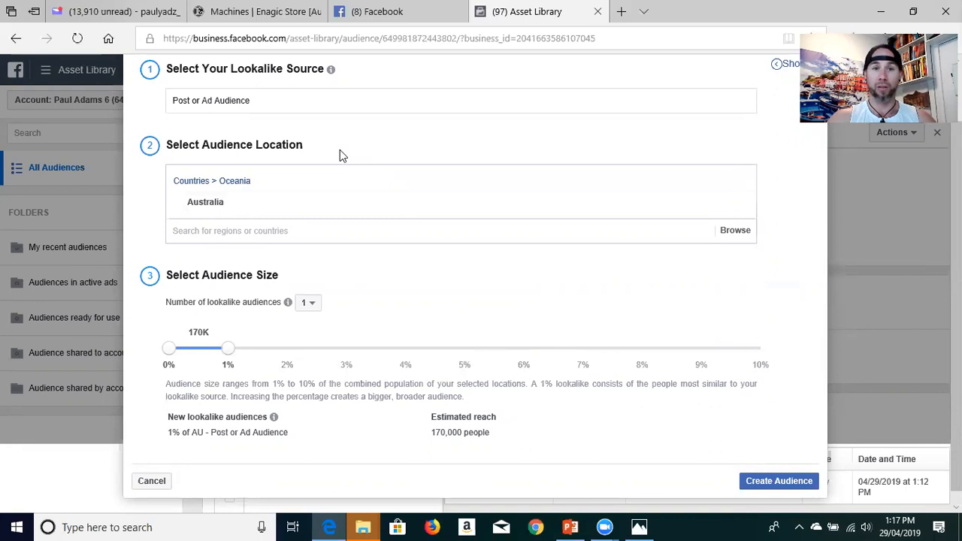
# Step: Create the 1% Australian lookalike of Post or Ad Audience and close the source audience's details
pyautogui.scroll(2, 339, 150)
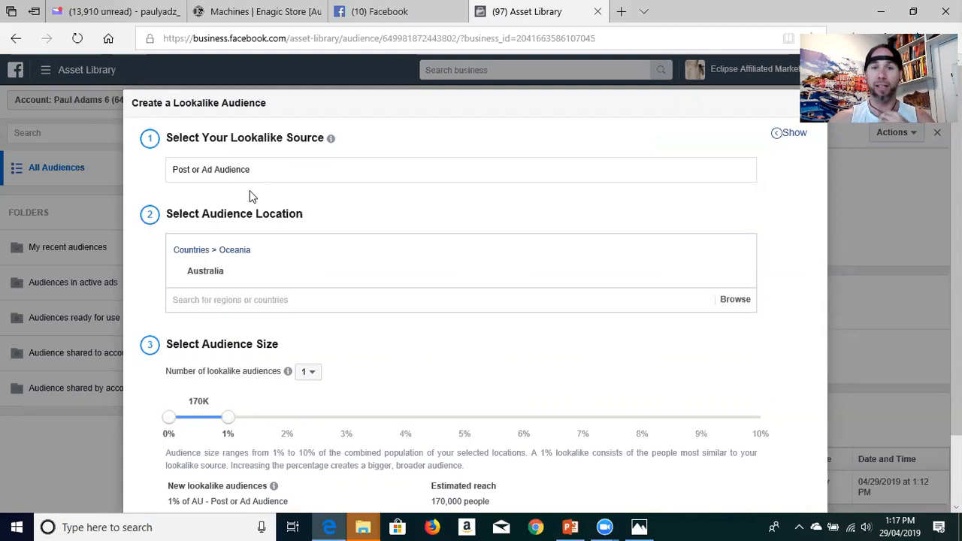
pyautogui.scroll(-2, 415, 292)
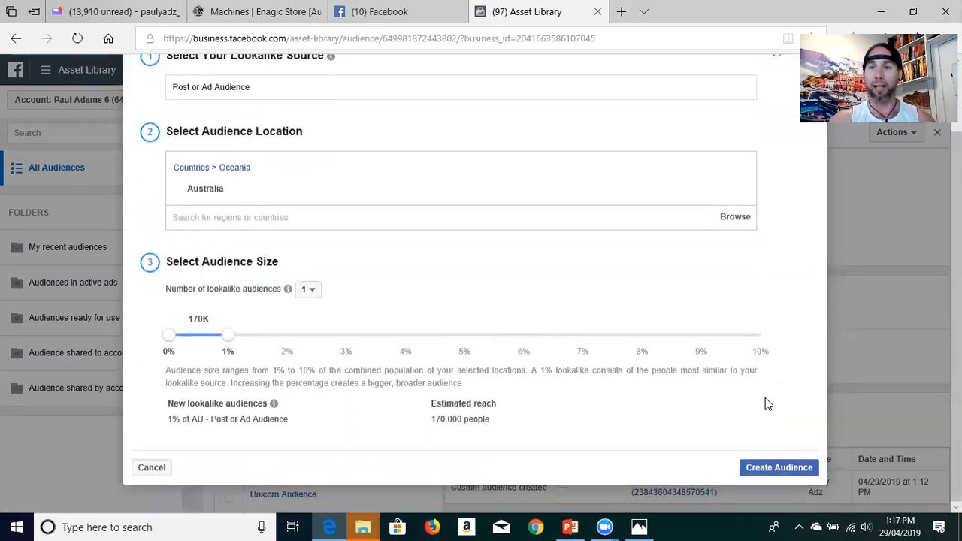
pyautogui.click(762, 472)
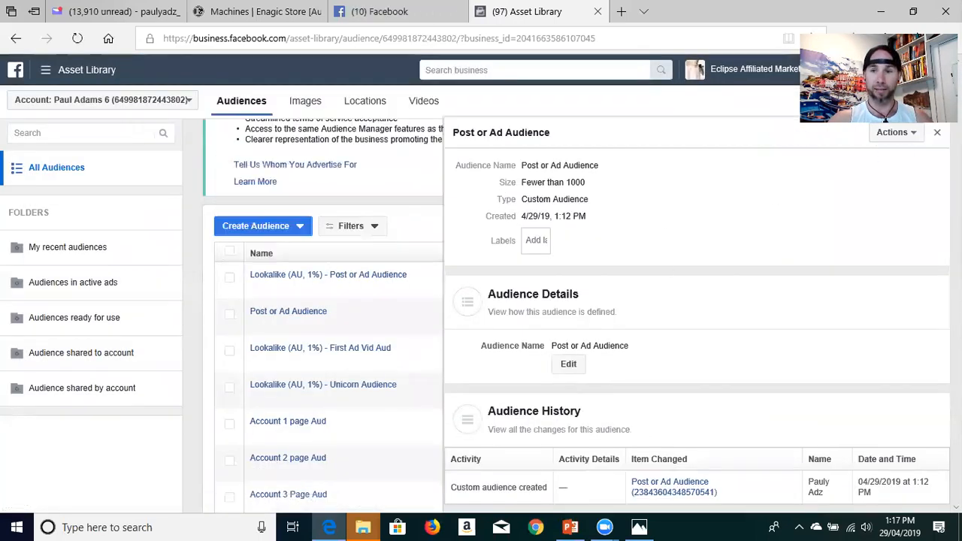
pyautogui.click(937, 132)
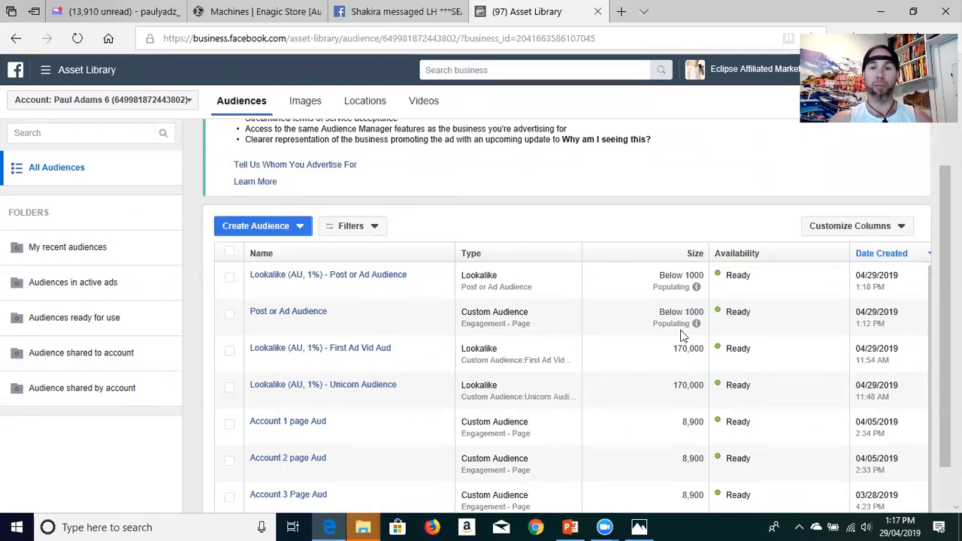
# Step: Examine the types and sizes of the listed audiences, including what the size of First Ad Vid Aud covers
pyautogui.scroll(-1, 592, 384)
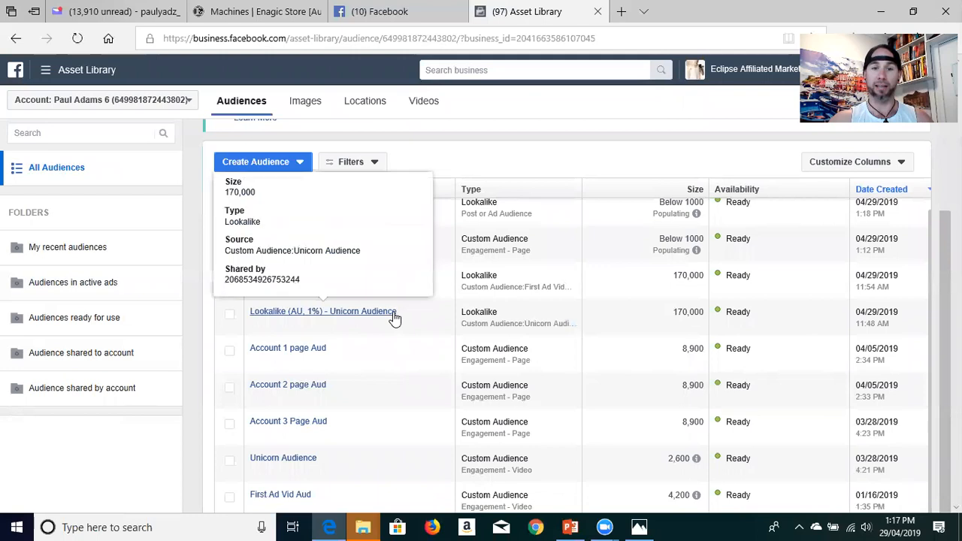
pyautogui.scroll(-1, 396, 316)
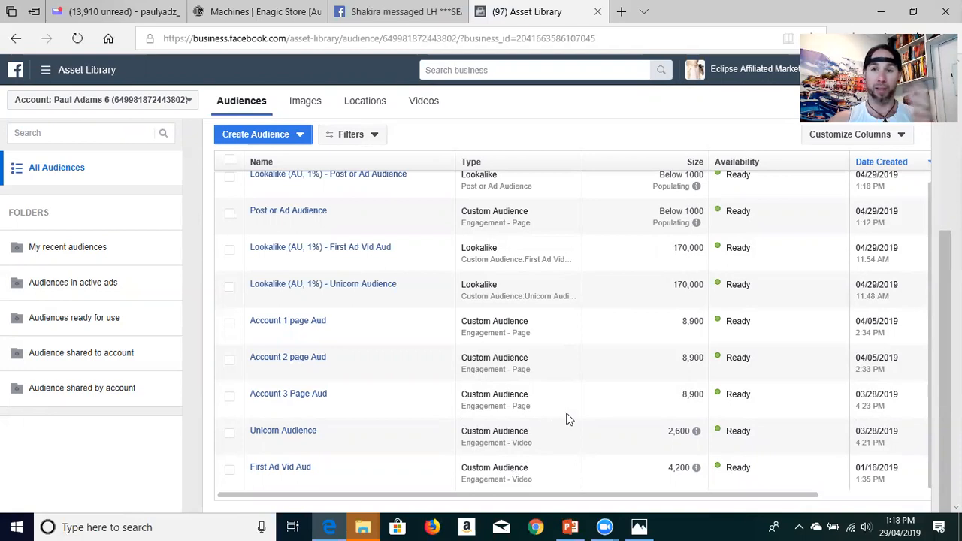
pyautogui.scroll(1, 568, 415)
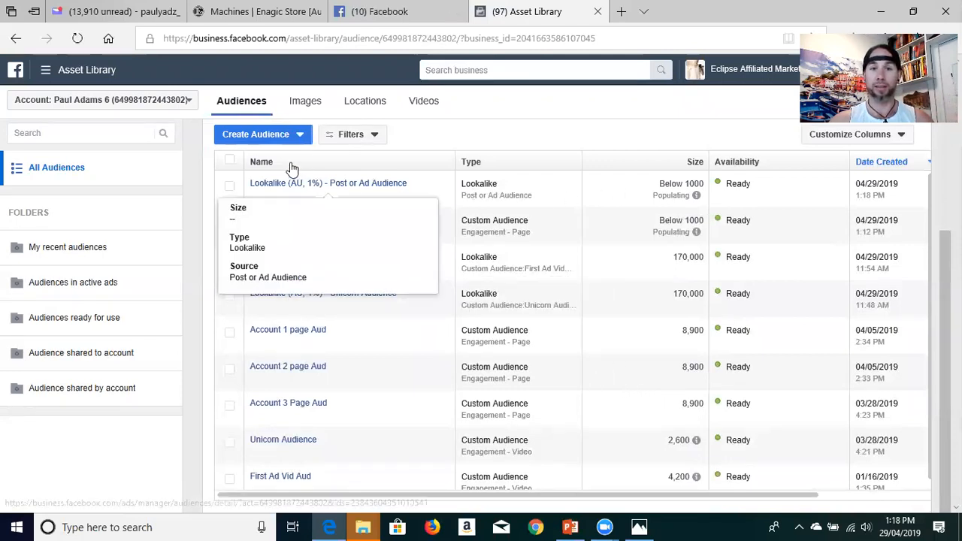
pyautogui.moveTo(696, 485)
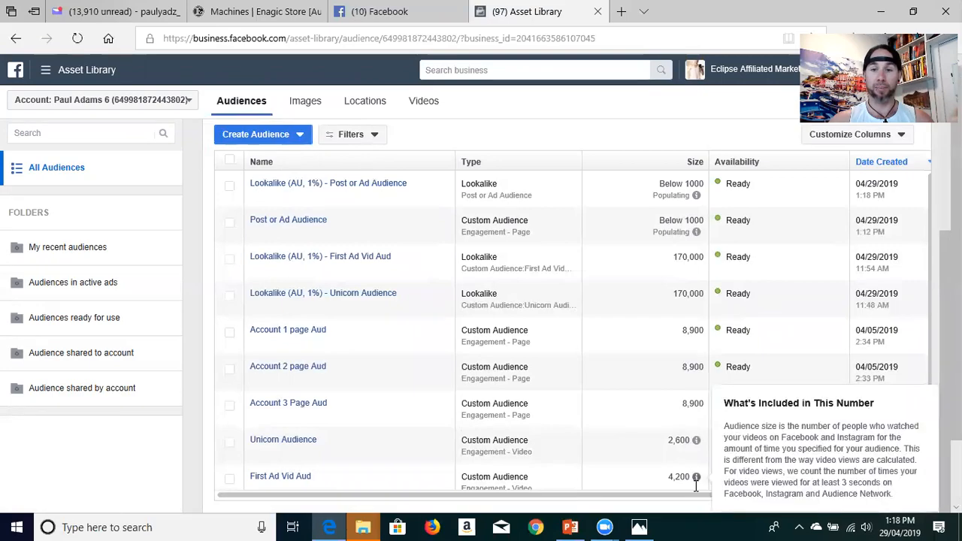